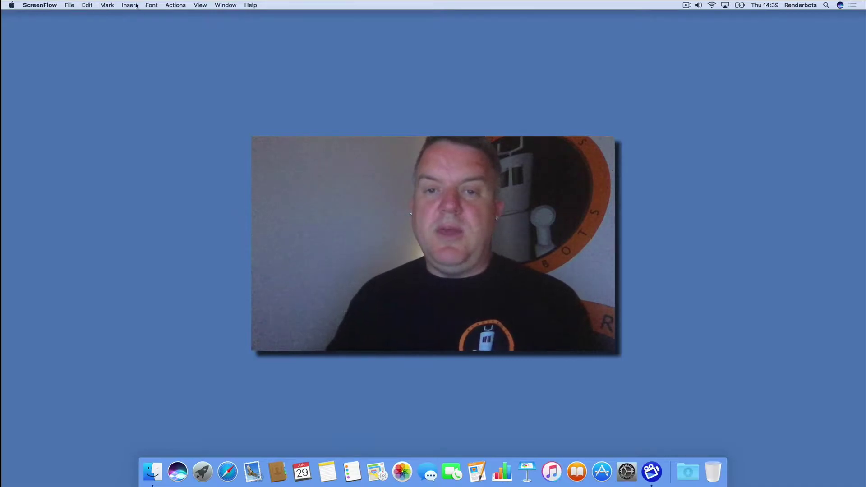
Step: Launch Contacts from the Dock, showing the Apple Inc. and Renderbots entries
{"action": "left_click", "coordinate": [229, 37]}
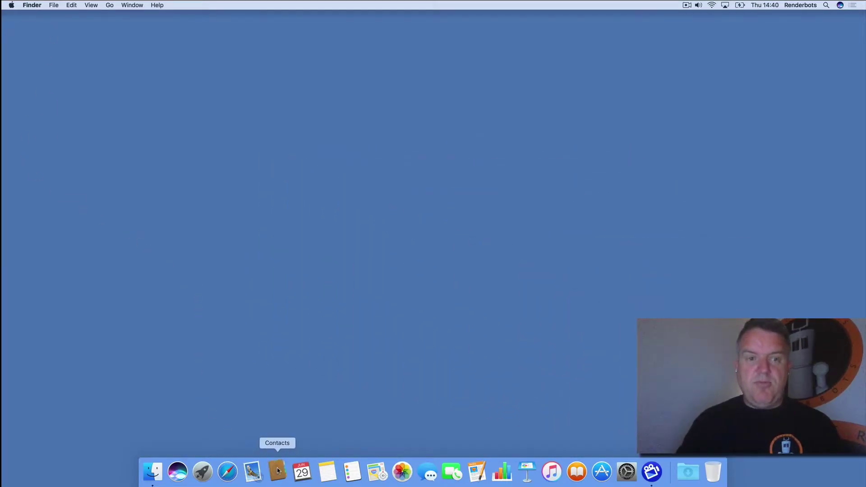
{"action": "left_click", "coordinate": [277, 467]}
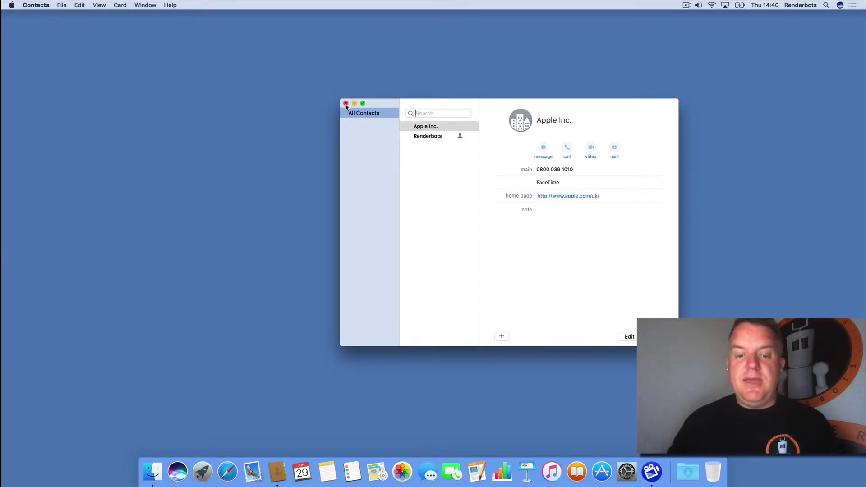
Step: Launch Notes, skipping its welcome screen and declining iCloud for notes
{"action": "left_click", "coordinate": [328, 472]}
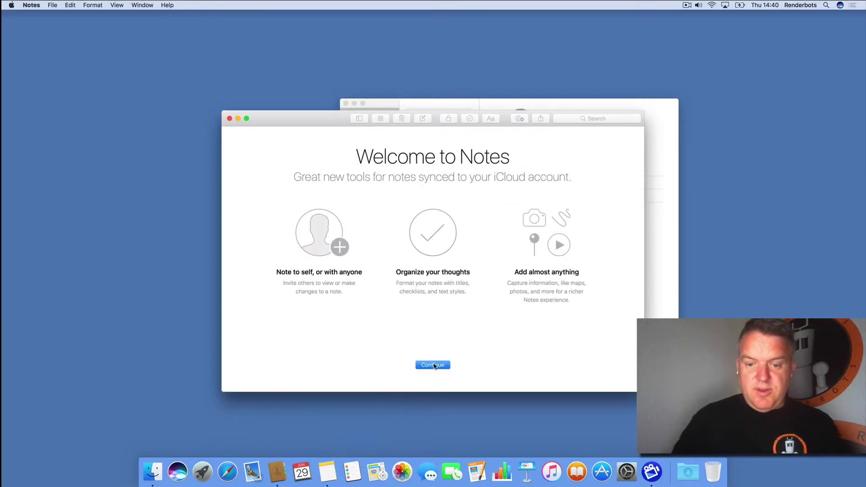
{"action": "left_click", "coordinate": [433, 366]}
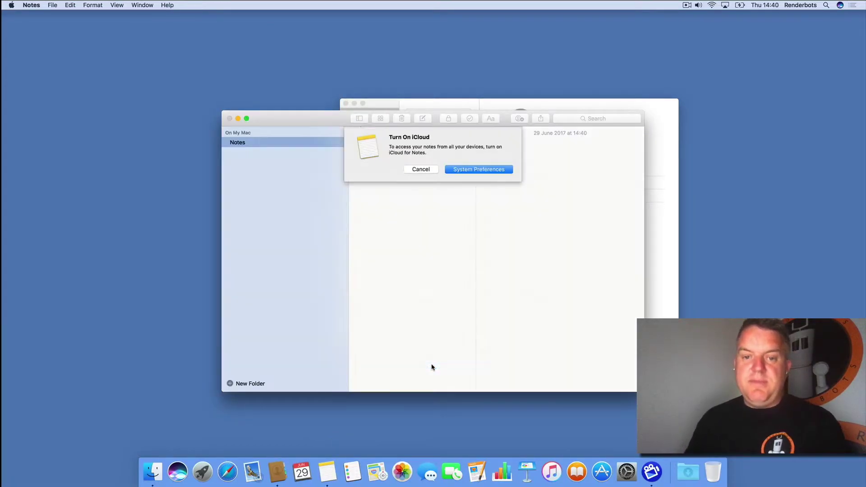
{"action": "left_click", "coordinate": [421, 170]}
Step: Place Notes on the left and Contacts on the right, with Notes in front
{"action": "mouse_move", "coordinate": [319, 119]}
{"action": "left_mouse_down"}
{"action": "mouse_move", "coordinate": [187, 120]}
{"action": "mouse_move", "coordinate": [160, 108]}
{"action": "left_mouse_up"}
{"action": "left_click_drag", "start_coordinate": [493, 99], "coordinate": [642, 104]}
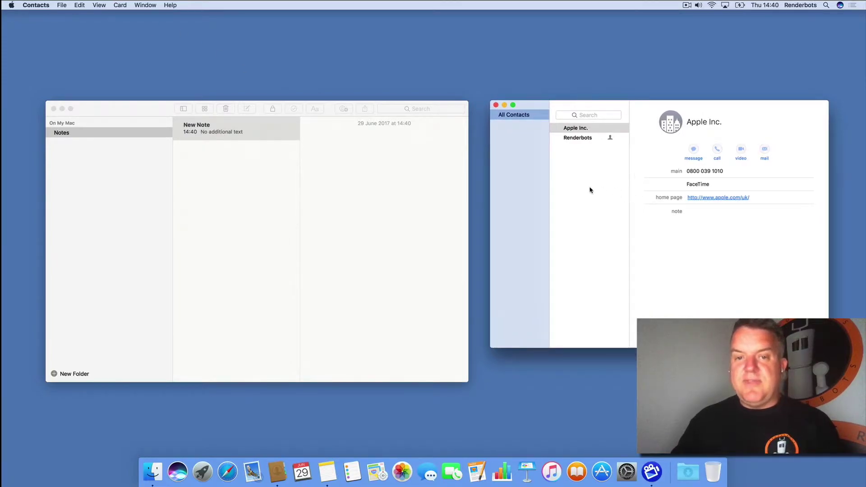
{"action": "left_click", "coordinate": [336, 212]}
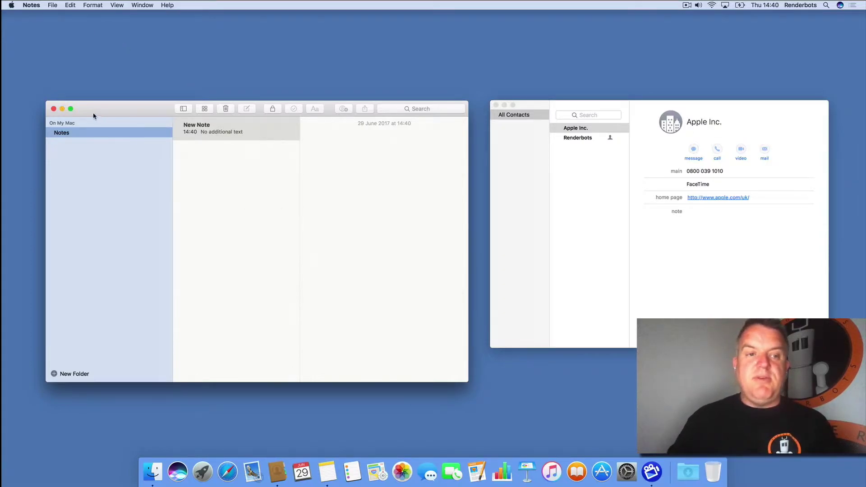
Step: Close Notes, centre Contacts and glance at its File menu, then close Contacts
{"action": "left_click", "coordinate": [53, 109]}
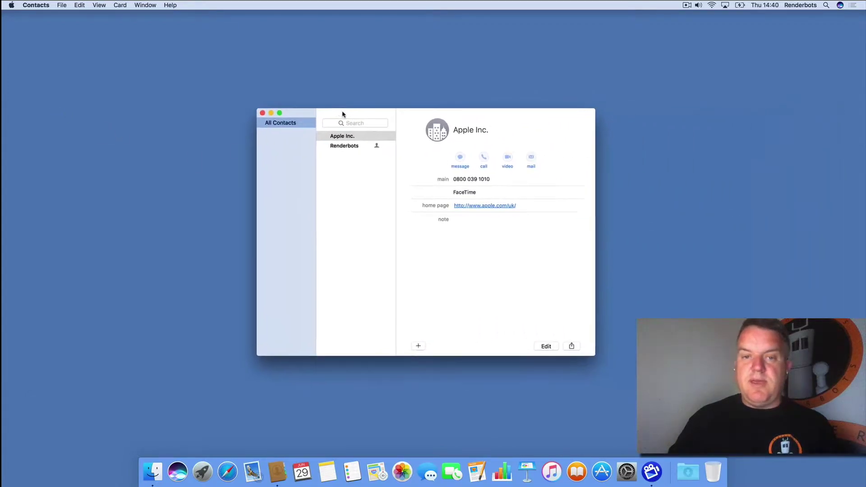
{"action": "left_click_drag", "start_coordinate": [581, 107], "coordinate": [315, 92]}
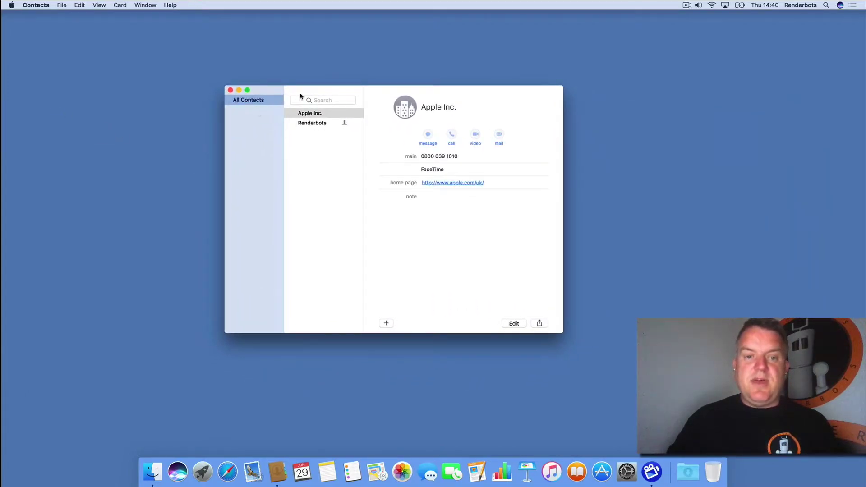
{"action": "left_click", "coordinate": [61, 5]}
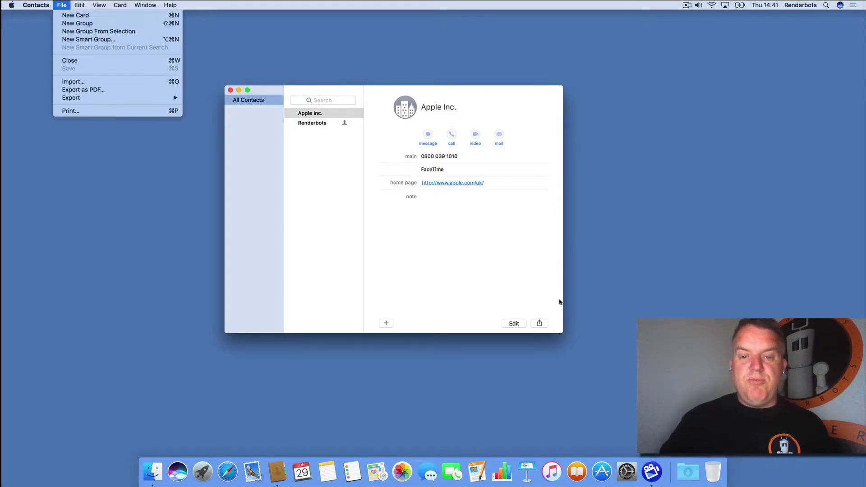
{"action": "left_click", "coordinate": [512, 287]}
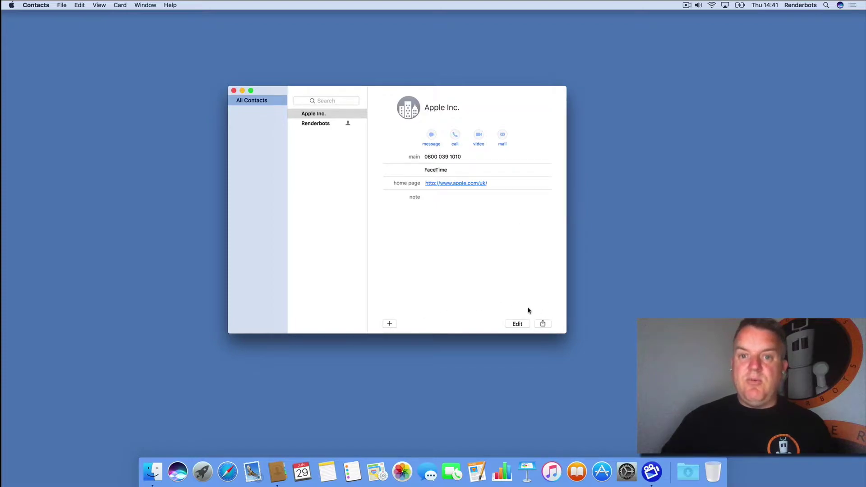
{"action": "left_click", "coordinate": [234, 90]}
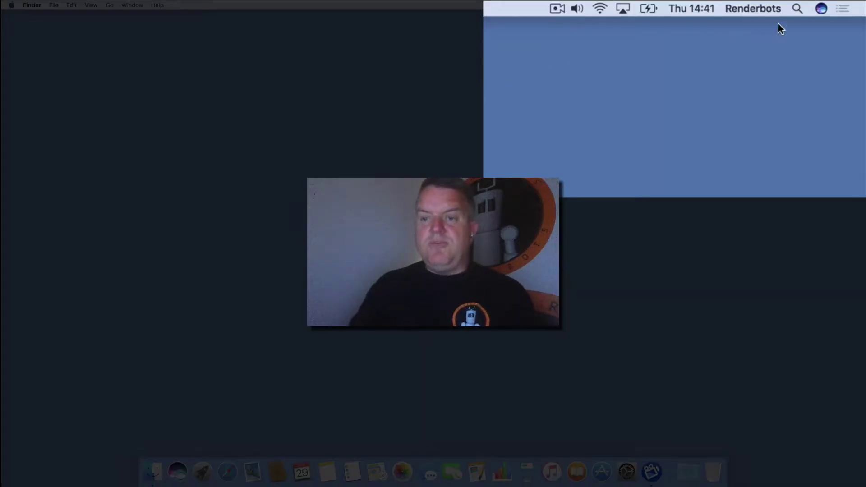
{"action": "left_click", "coordinate": [598, 10]}
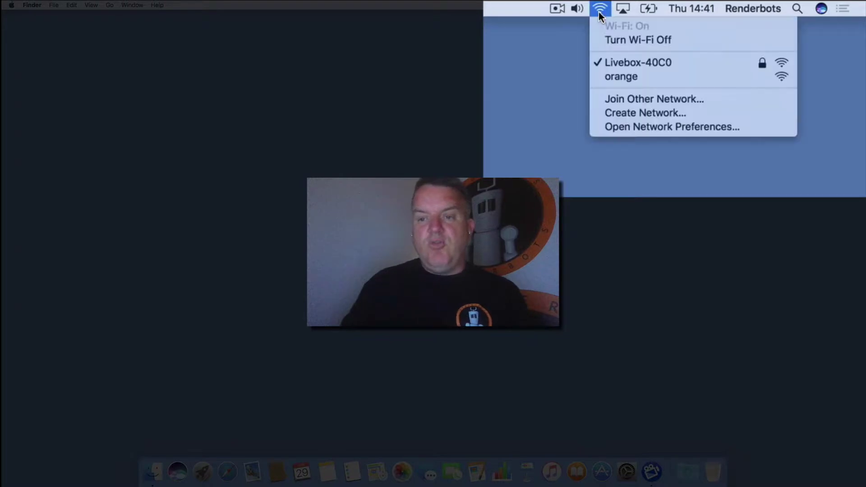
{"action": "left_click", "coordinate": [569, 33]}
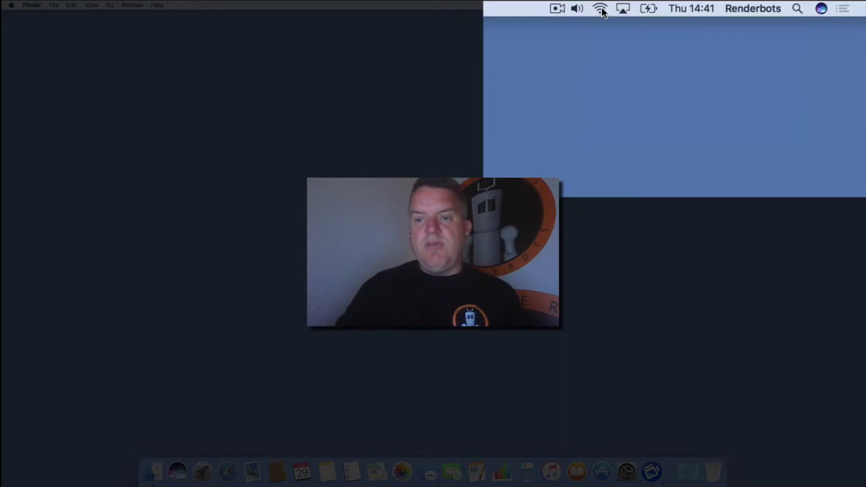
{"action": "left_click", "coordinate": [602, 11]}
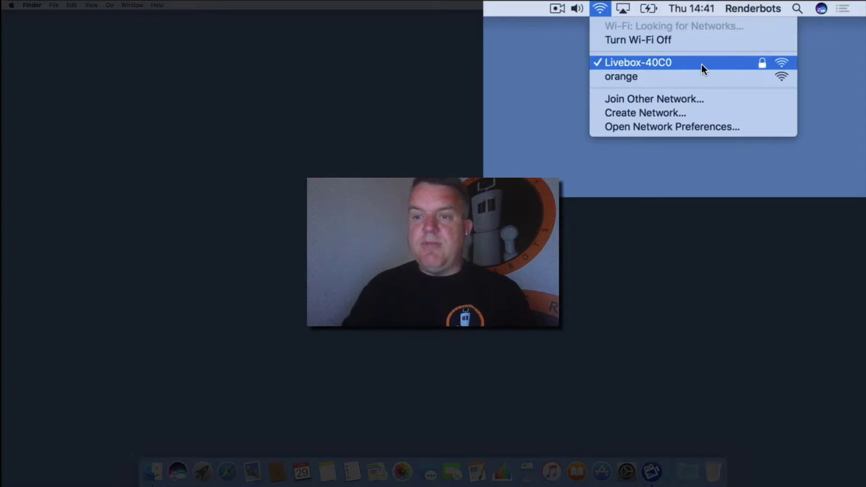
{"action": "left_click", "coordinate": [522, 72]}
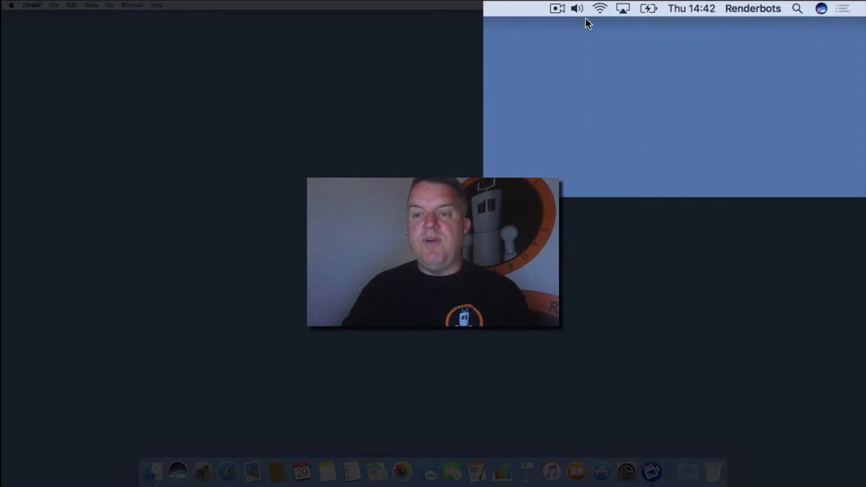
Step: Check the volume and battery menu-bar menus, then show the clock's date and options
{"action": "left_click", "coordinate": [577, 9]}
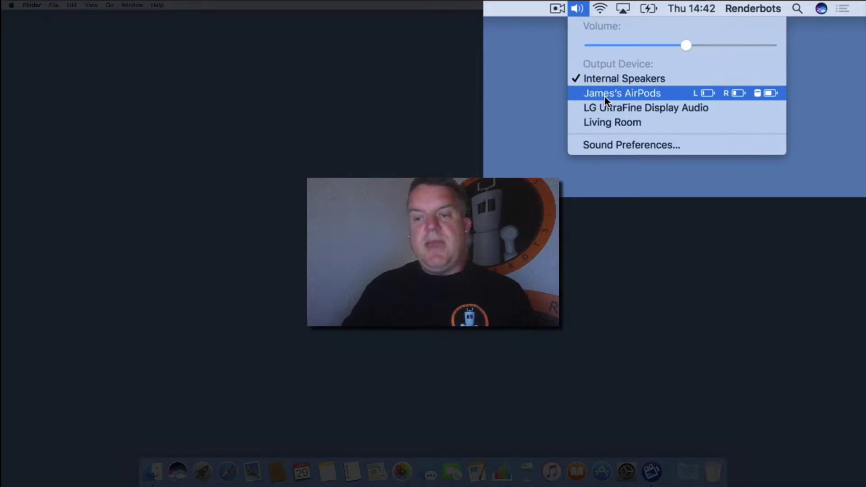
{"action": "left_click", "coordinate": [545, 94]}
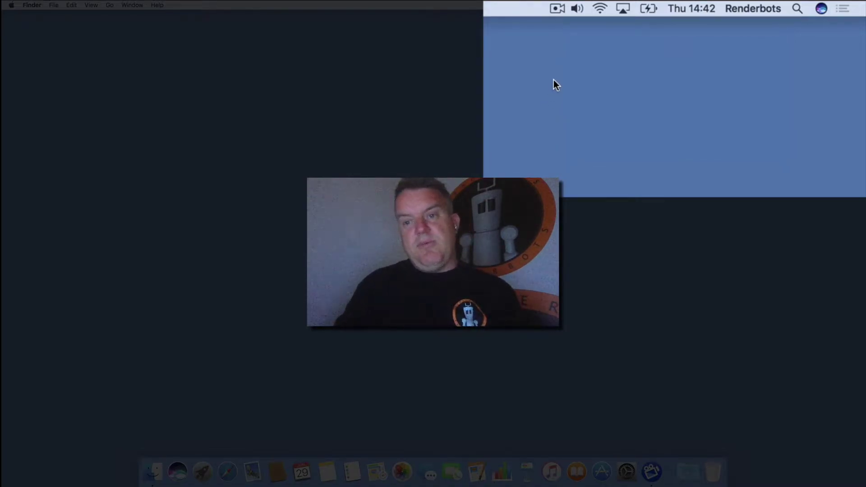
{"action": "left_click", "coordinate": [649, 12]}
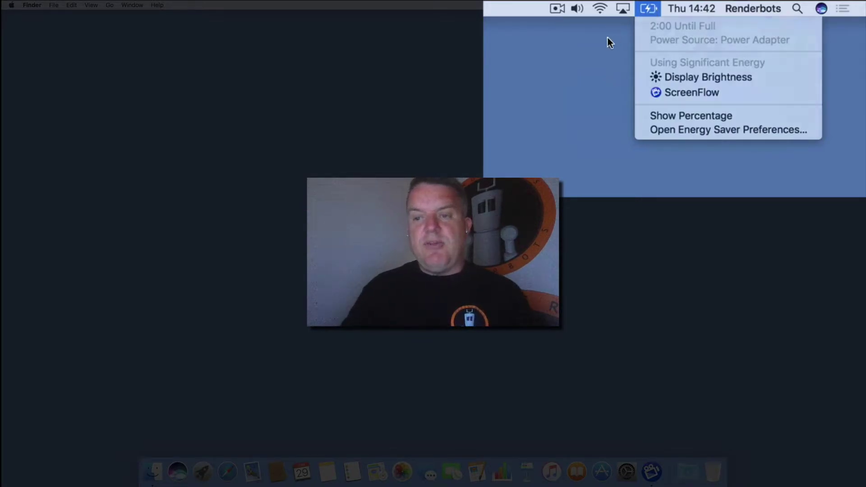
{"action": "left_click", "coordinate": [621, 35]}
{"action": "left_click", "coordinate": [692, 13]}
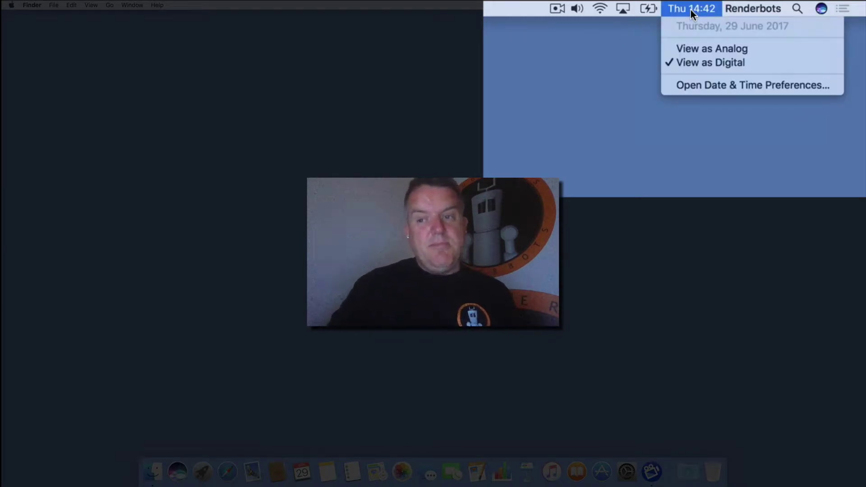
Step: Show the fast user switching list of accounts, then dismiss it
{"action": "left_click", "coordinate": [762, 10]}
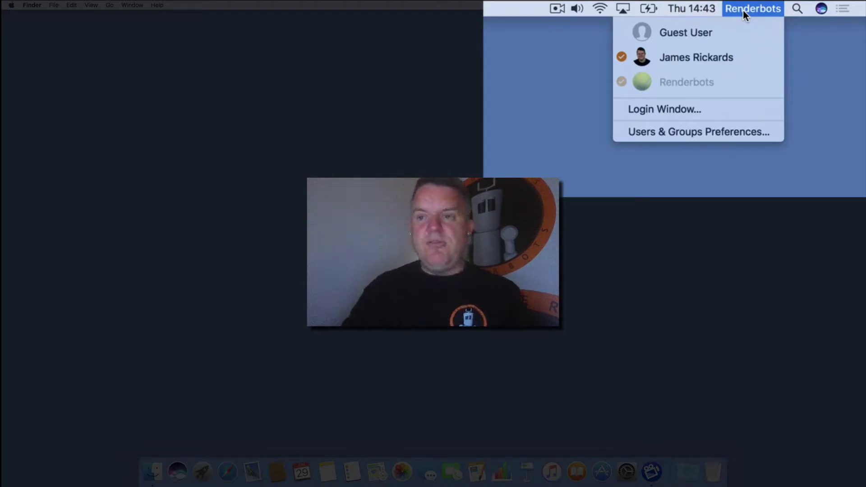
{"action": "left_click", "coordinate": [795, 23]}
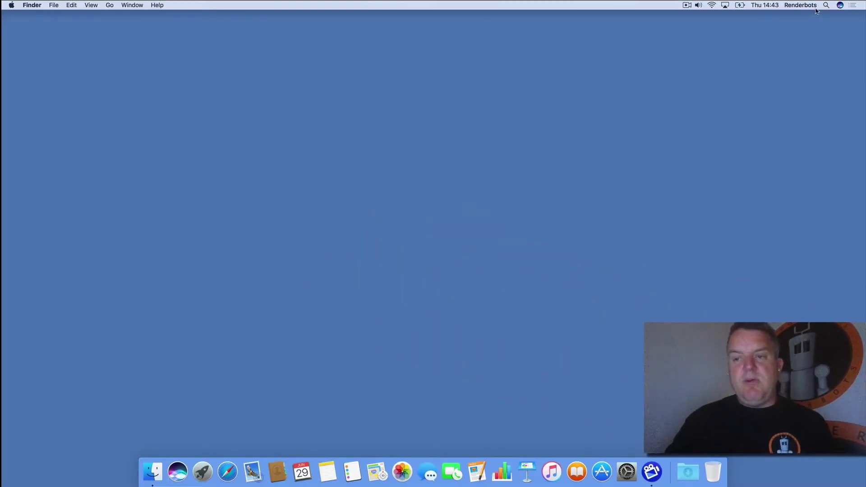
Step: Launch Contacts from a Spotlight search for 'con'
{"action": "left_click", "coordinate": [826, 5]}
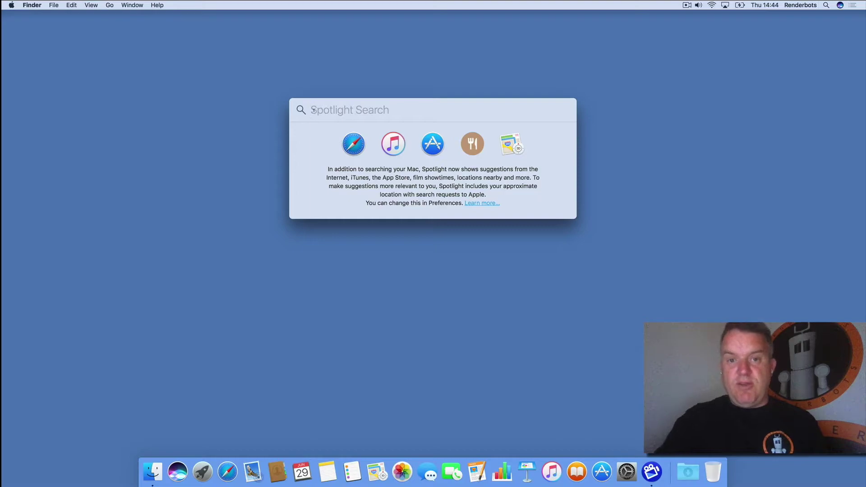
{"action": "type", "text": "co"}
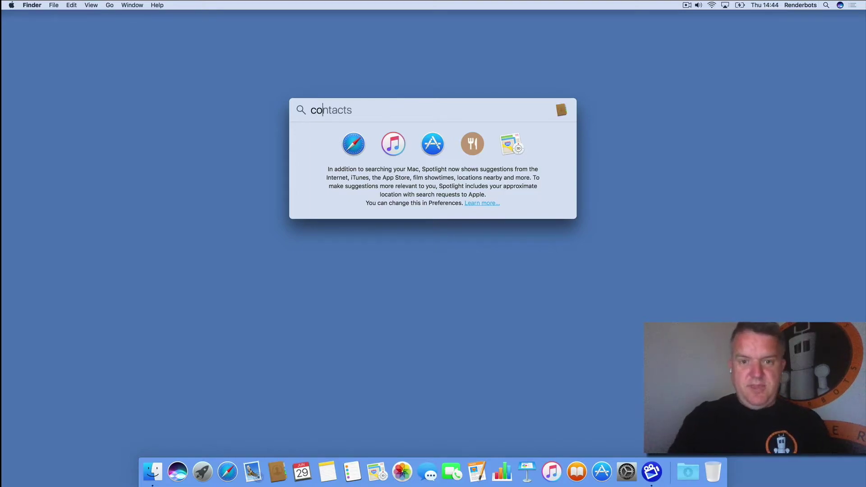
{"action": "type", "text": "n"}
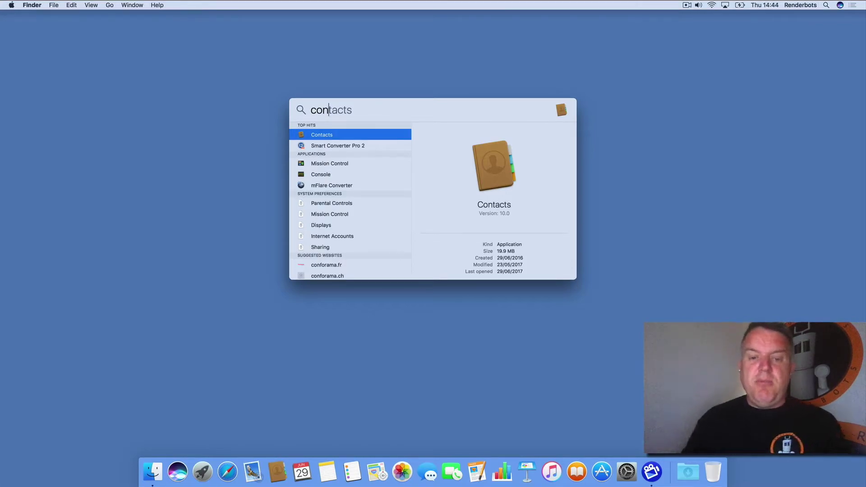
{"action": "left_click", "coordinate": [323, 134]}
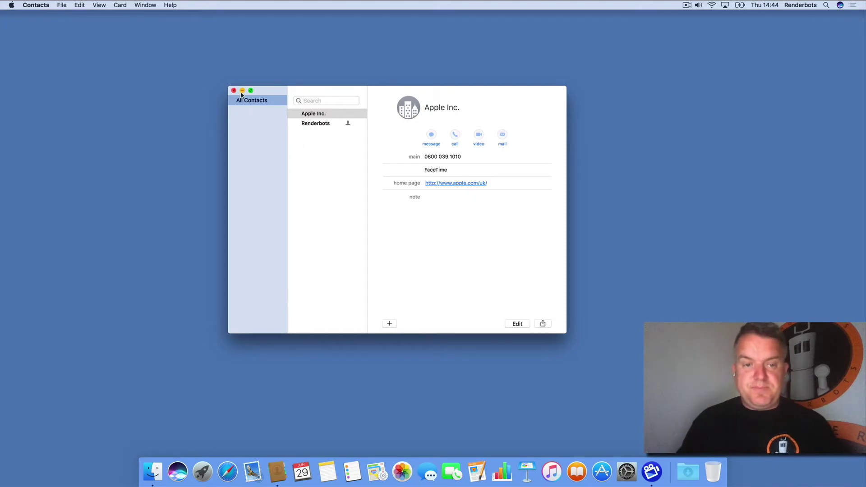
Step: Close Contacts, then open and dismiss Spotlight without launching anything
{"action": "left_click", "coordinate": [234, 91]}
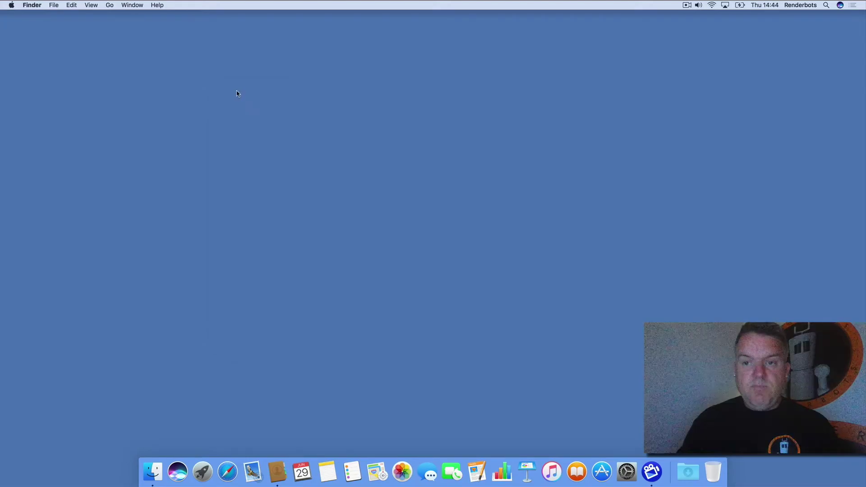
{"action": "left_click", "coordinate": [824, 5]}
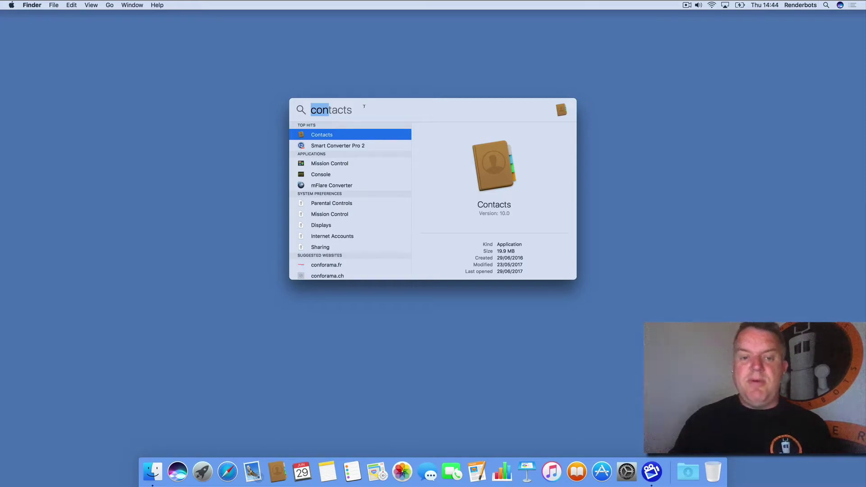
{"action": "left_click", "coordinate": [359, 88]}
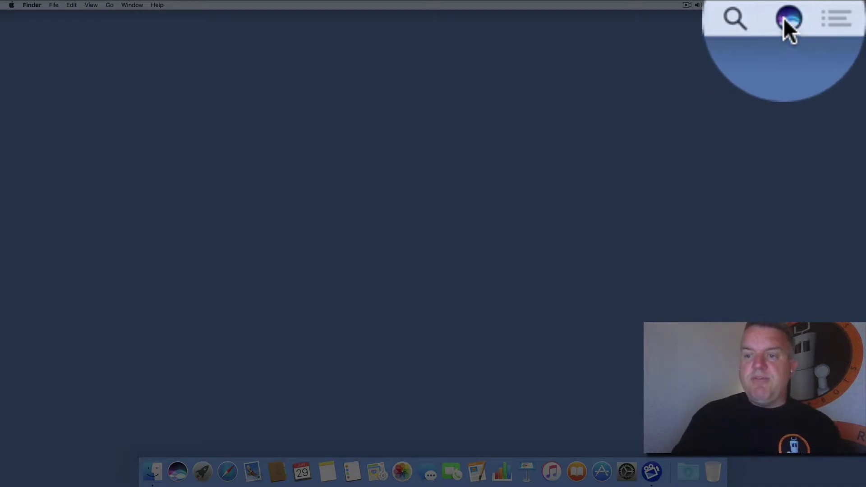
{"action": "left_click", "coordinate": [840, 6]}
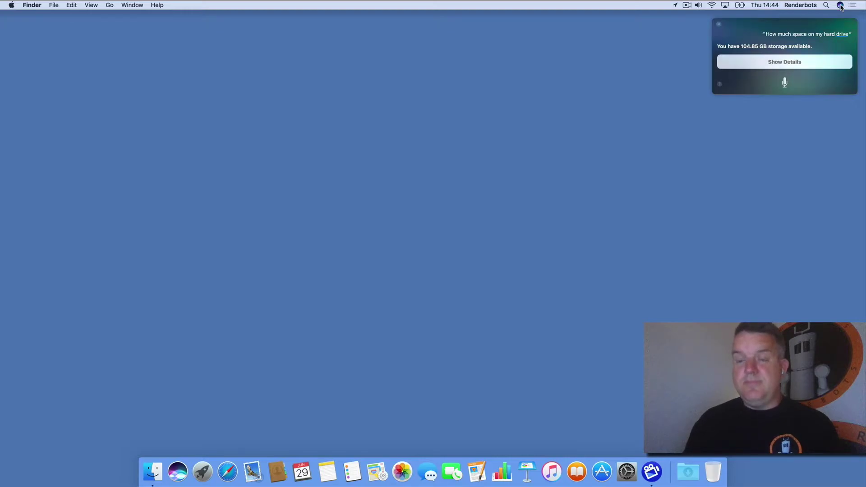
{"action": "left_click", "coordinate": [718, 25]}
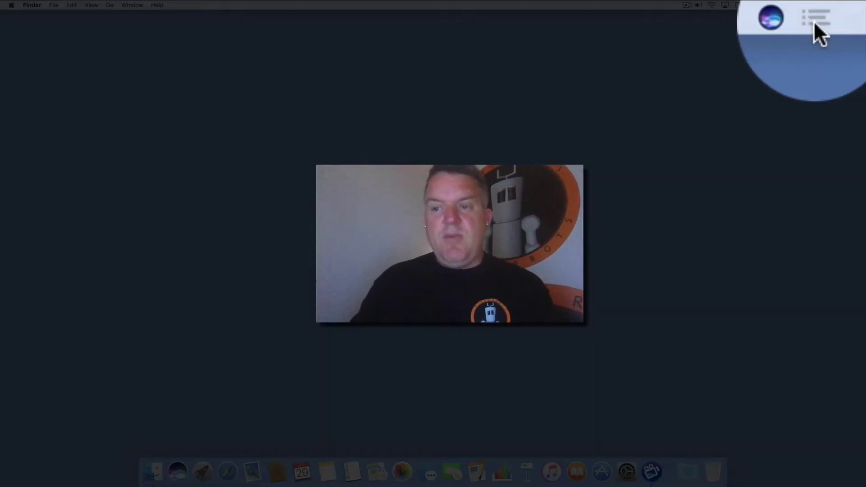
{"action": "left_click", "coordinate": [851, 5]}
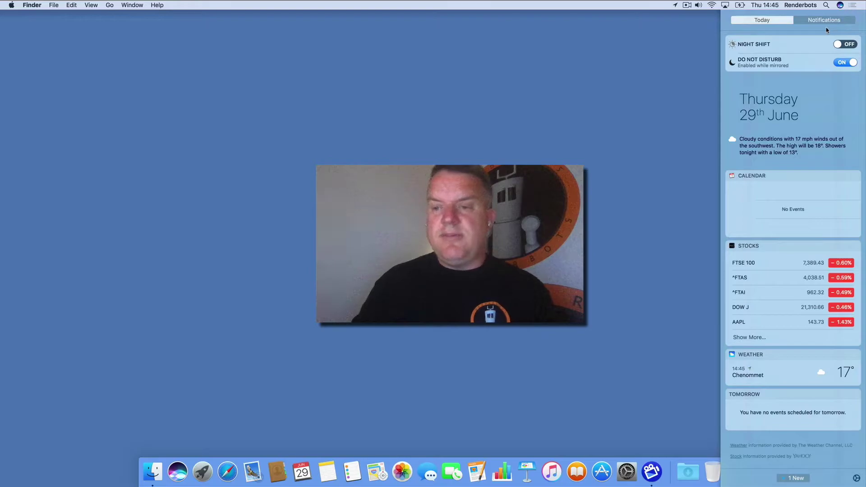
{"action": "left_click", "coordinate": [824, 20]}
{"action": "left_click", "coordinate": [774, 22]}
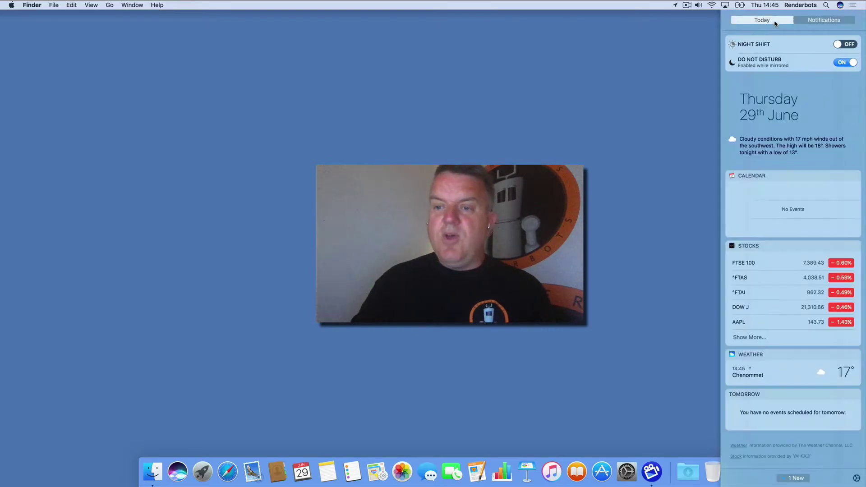
{"action": "scroll", "coordinate": [803, 216], "scroll_direction": "down", "scroll_amount": 2}
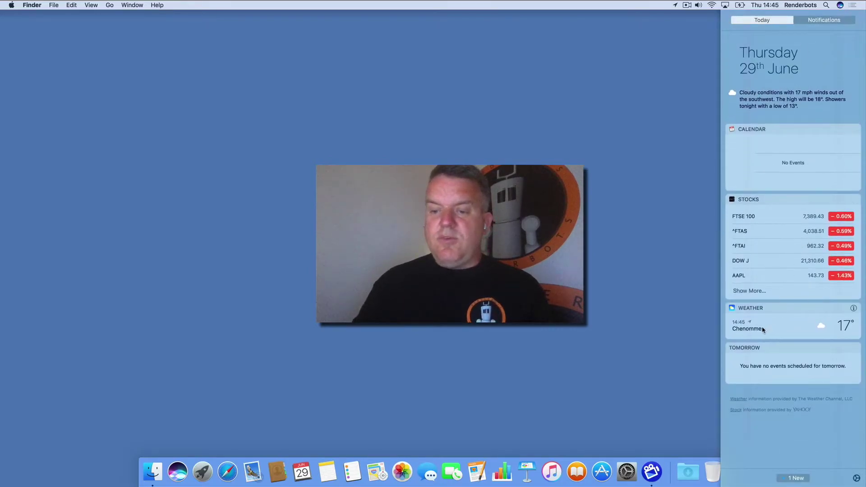
{"action": "scroll", "coordinate": [790, 239], "scroll_direction": "up", "scroll_amount": 2}
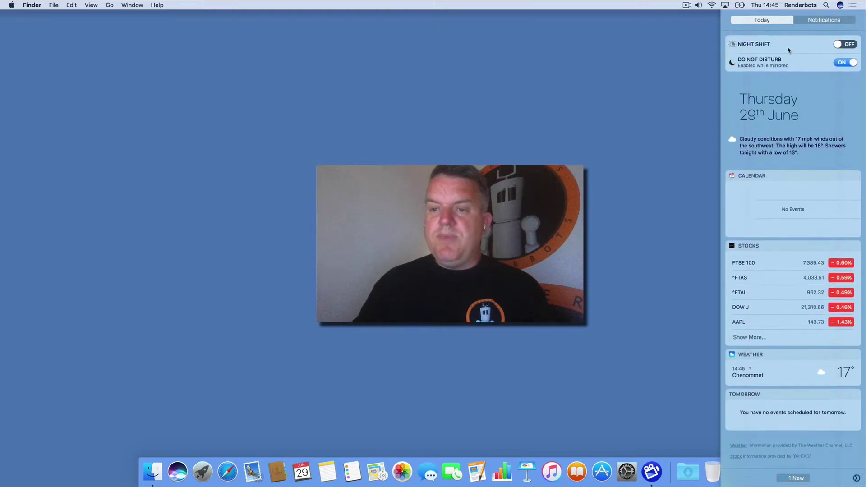
{"action": "left_click", "coordinate": [821, 20]}
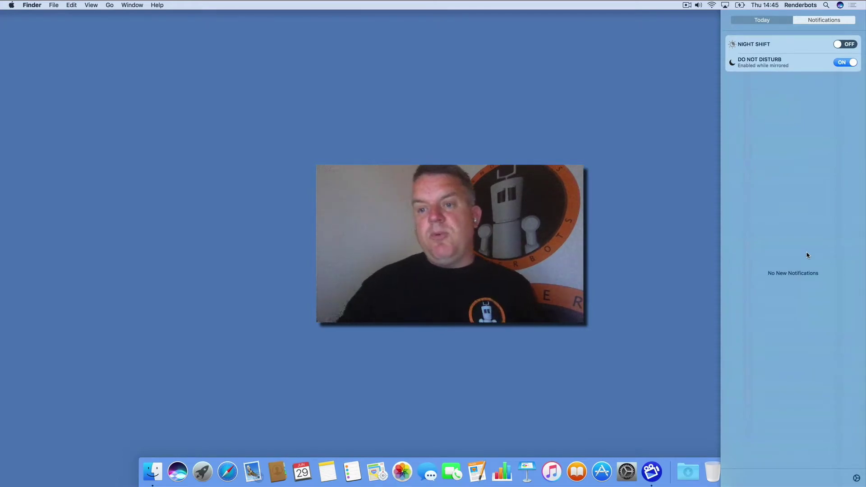
{"action": "left_click", "coordinate": [770, 20]}
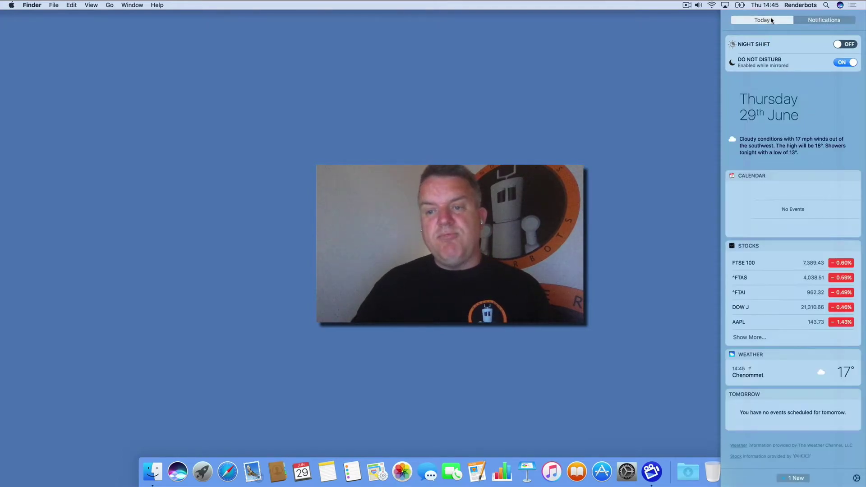
{"action": "left_click", "coordinate": [818, 21]}
{"action": "left_click", "coordinate": [853, 6]}
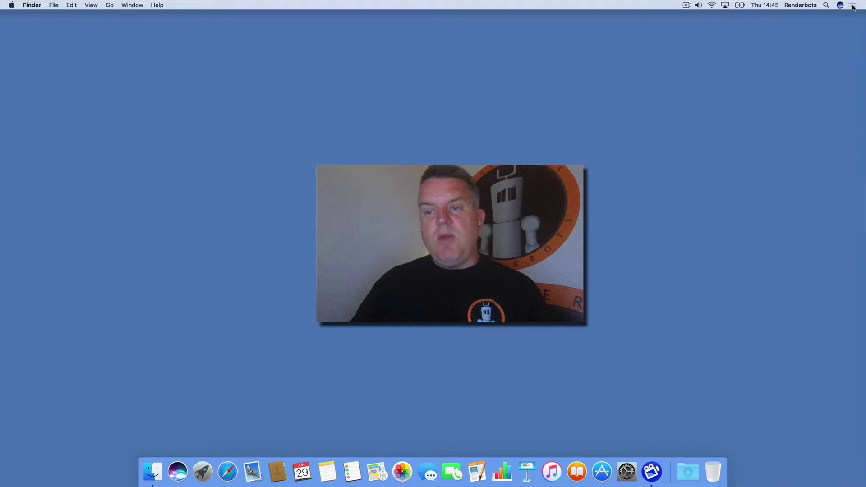
{"action": "left_click", "coordinate": [853, 6]}
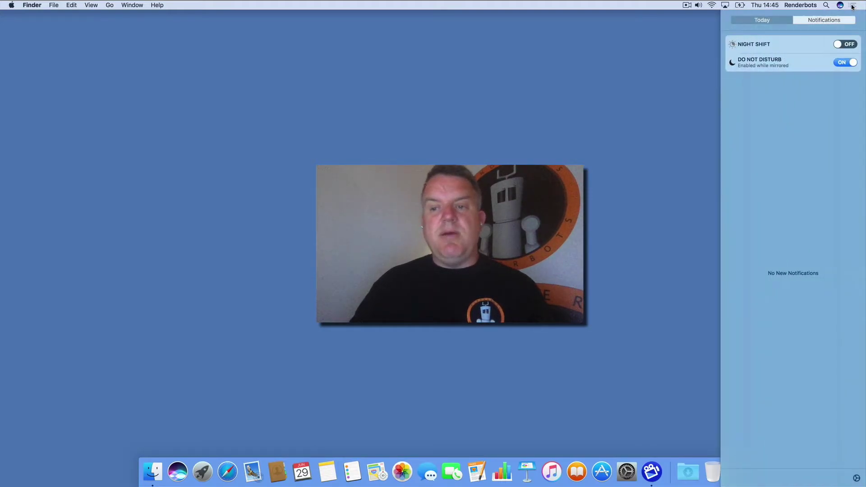
{"action": "left_click", "coordinate": [853, 6]}
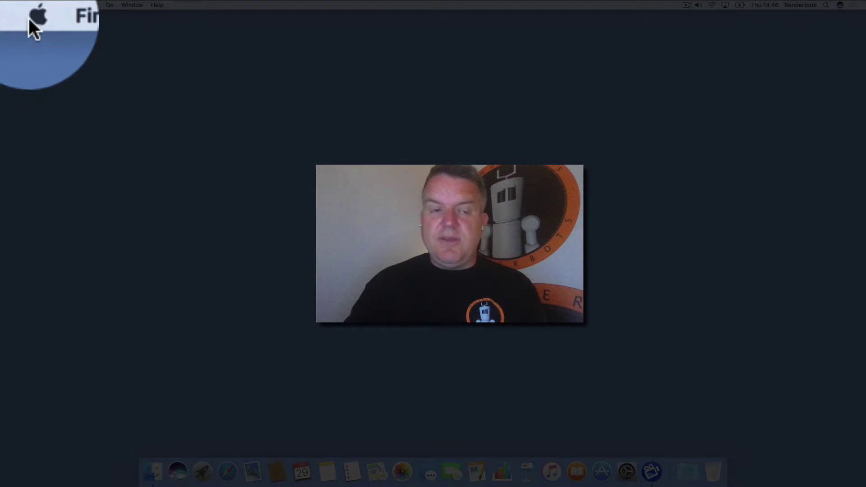
Step: Open About This Mac and view Storage: 103.52 GB available of 498.95 GB
{"action": "left_click", "coordinate": [11, 5]}
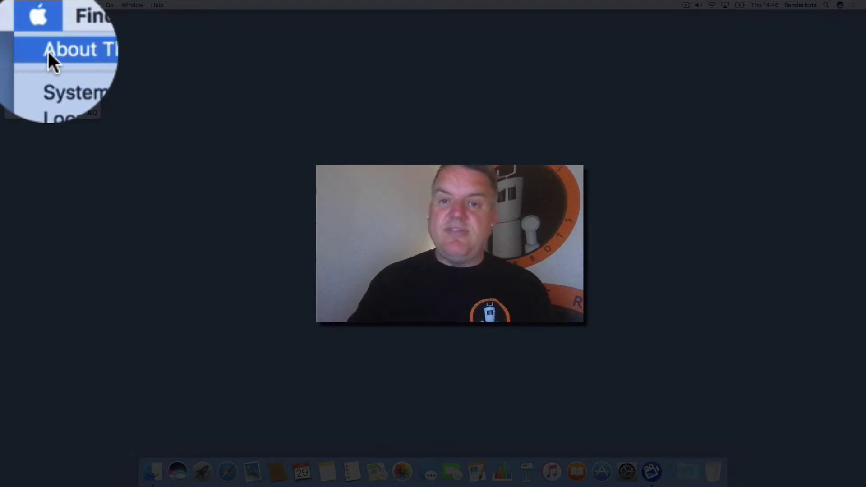
{"action": "left_click", "coordinate": [14, 18]}
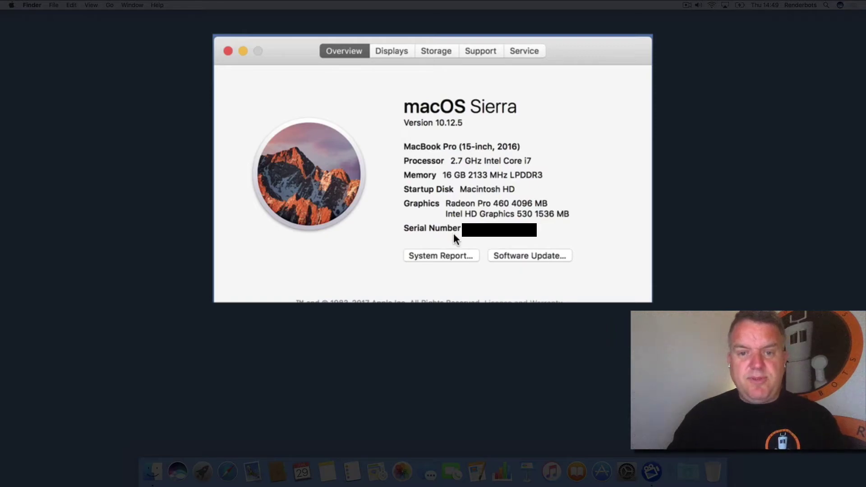
{"action": "left_click", "coordinate": [436, 51]}
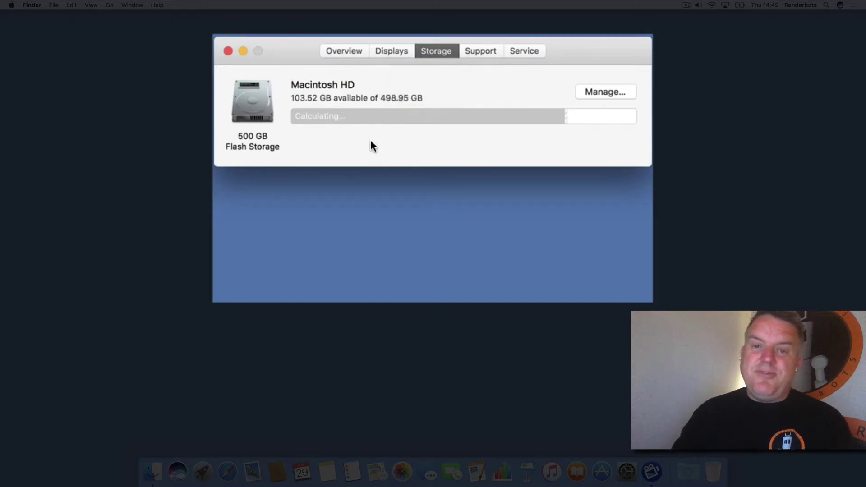
{"action": "mouse_move", "coordinate": [394, 116]}
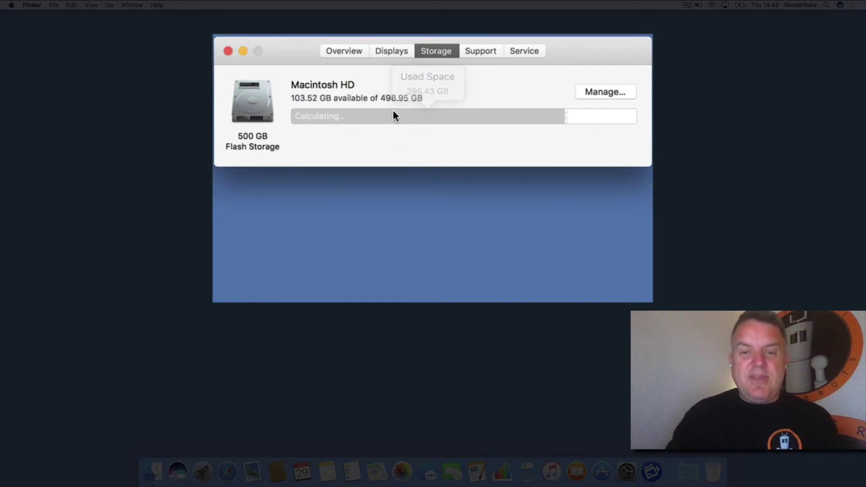
Step: Show the Support pane listing Mac Help and Specifications
{"action": "left_click", "coordinate": [478, 51]}
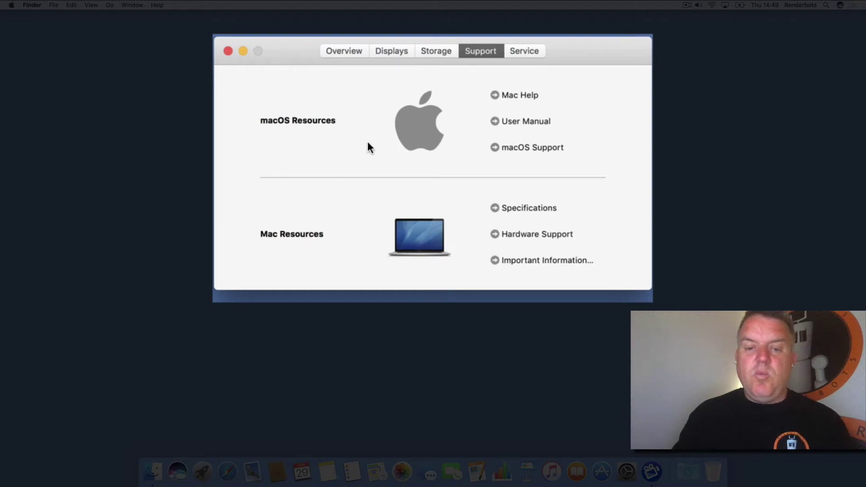
Step: Open the User Manual link, then view the Service tab's AppleCare warranty details
{"action": "left_click", "coordinate": [515, 120]}
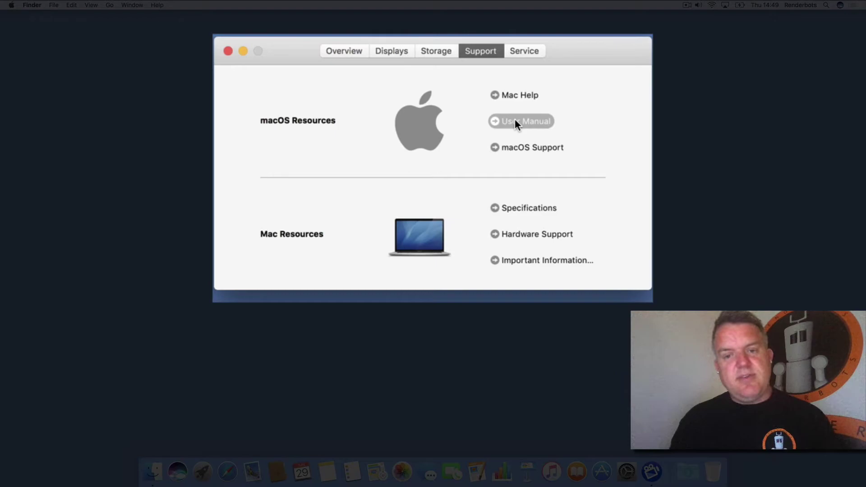
{"action": "left_click", "coordinate": [530, 49]}
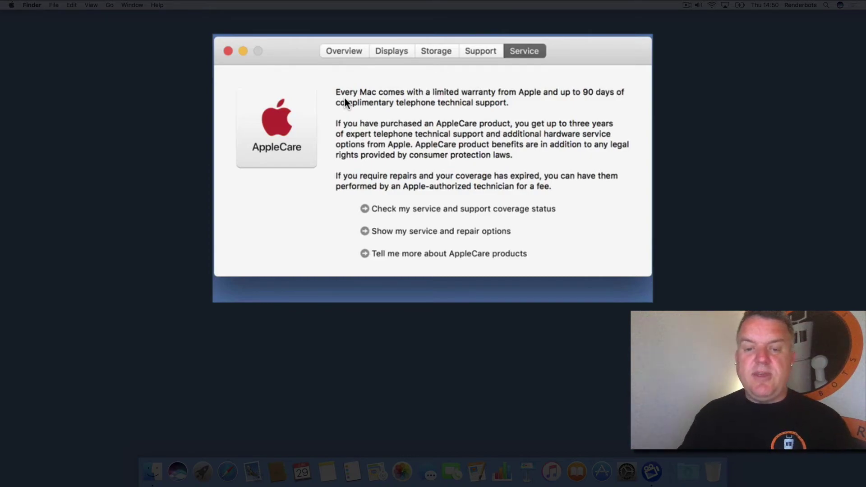
Step: Check the Mac's service and support coverage status from the Service pane
{"action": "left_click", "coordinate": [479, 209]}
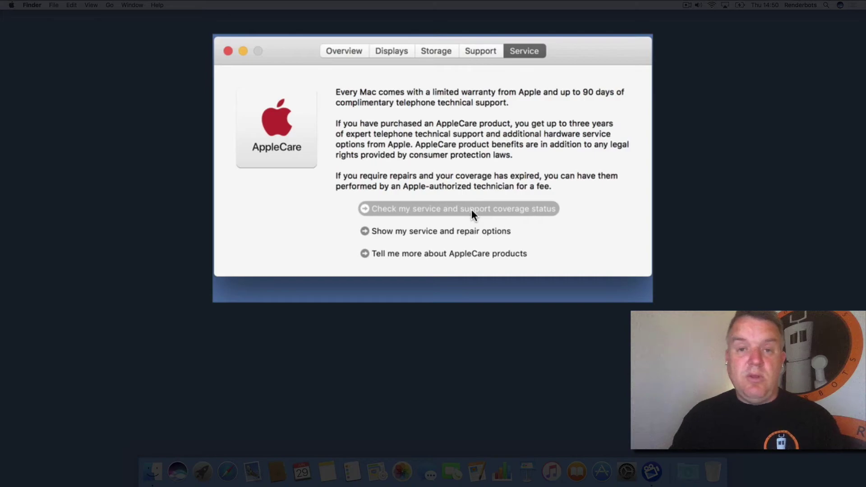
Step: Browse About This Mac's Support, Storage, Displays and Overview tabs, then launch Notes and Contacts
{"action": "left_click", "coordinate": [477, 49]}
{"action": "left_click", "coordinate": [438, 52]}
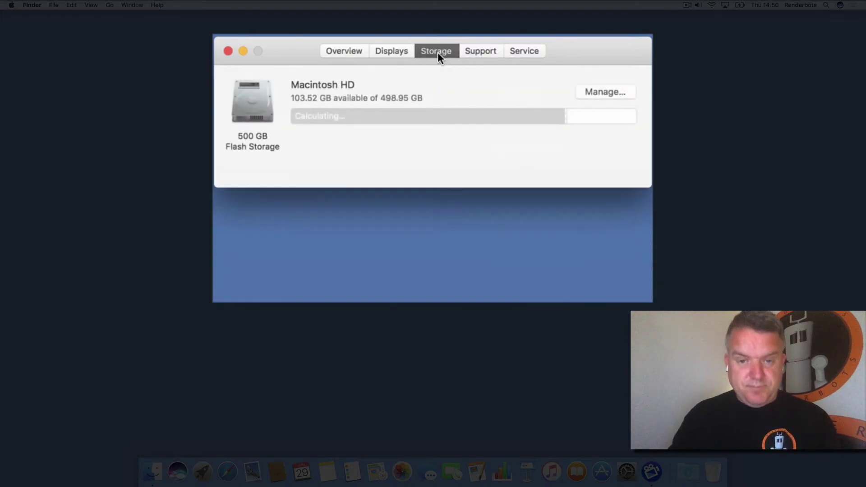
{"action": "left_click", "coordinate": [367, 50]}
{"action": "left_click", "coordinate": [346, 51]}
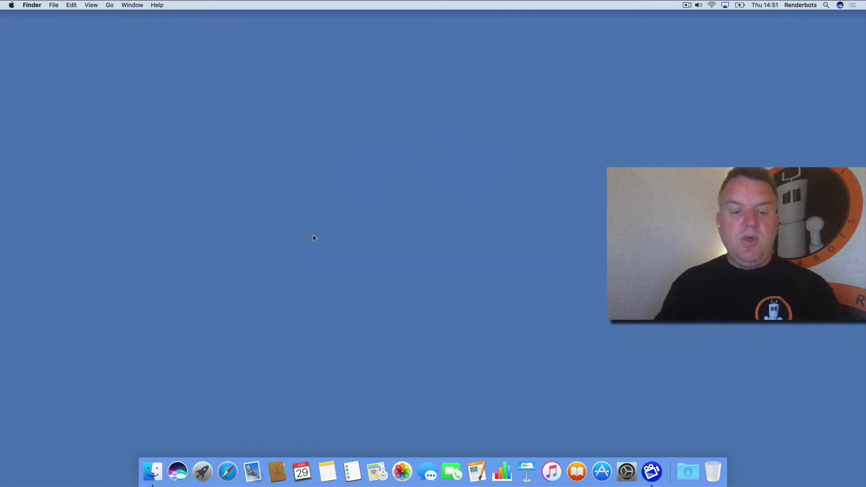
{"action": "left_click", "coordinate": [327, 473]}
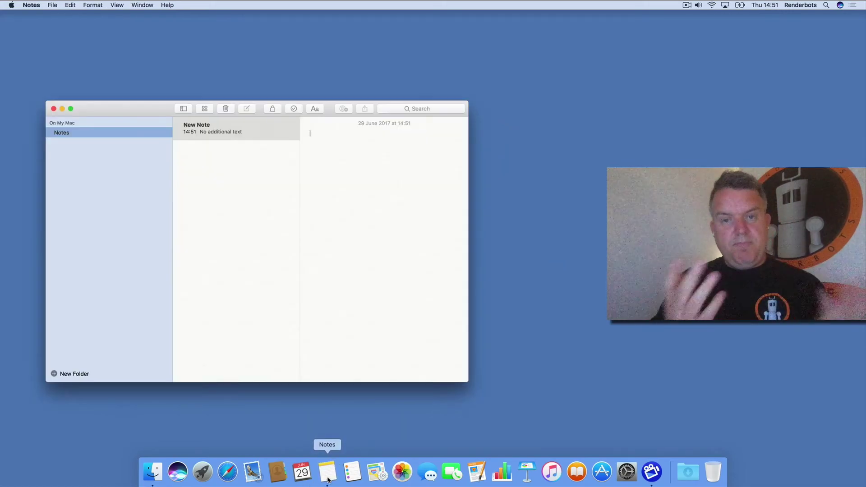
{"action": "left_click", "coordinate": [278, 471]}
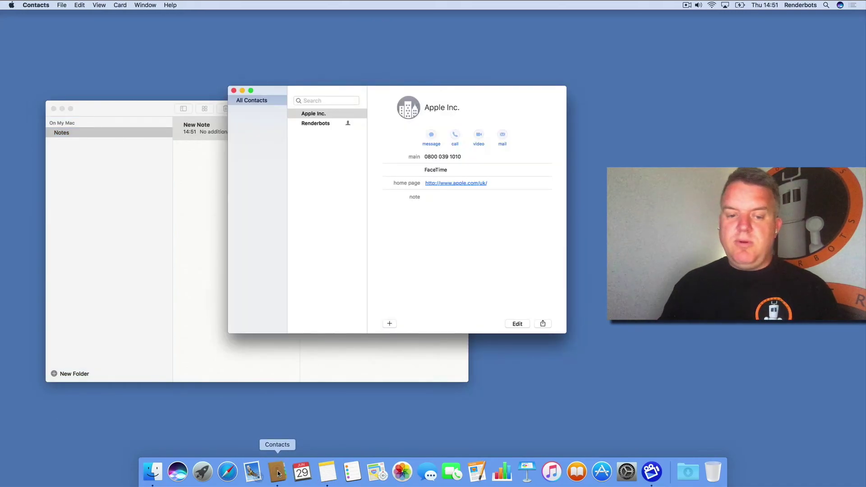
Step: Launch Calendar and drag its What's New window right, over the Contacts window
{"action": "left_click", "coordinate": [302, 470]}
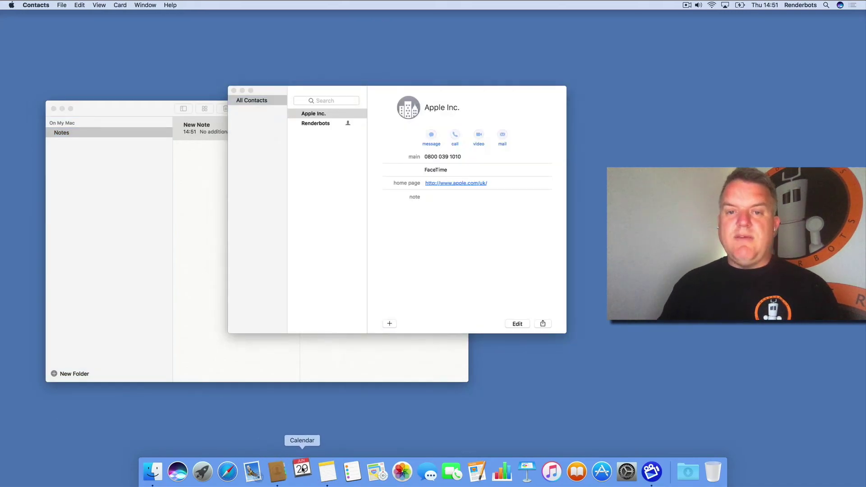
{"action": "left_click_drag", "start_coordinate": [362, 67], "coordinate": [463, 67]}
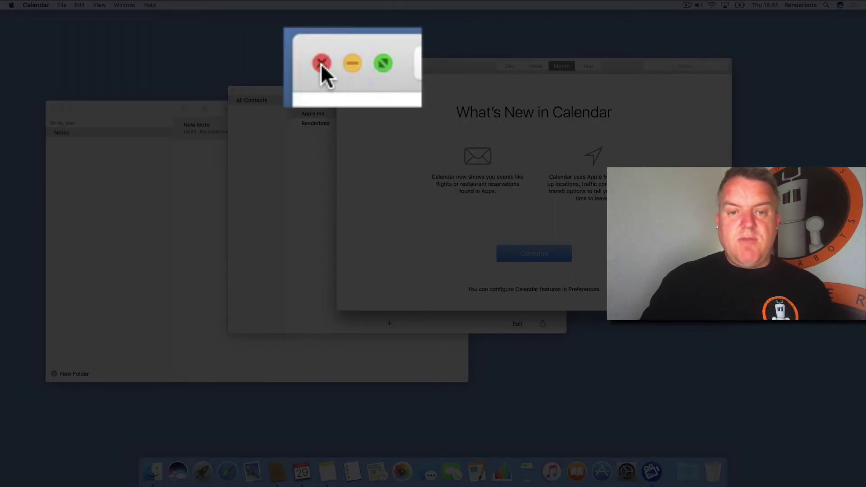
Step: Close, reopen, minimize and restore Calendar, then make it full screen and dismiss What's New
{"action": "left_click", "coordinate": [321, 63]}
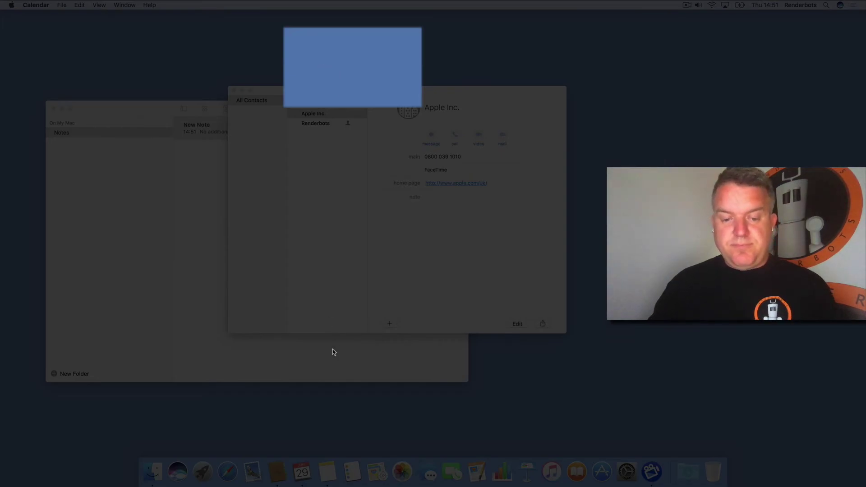
{"action": "left_click", "coordinate": [304, 477]}
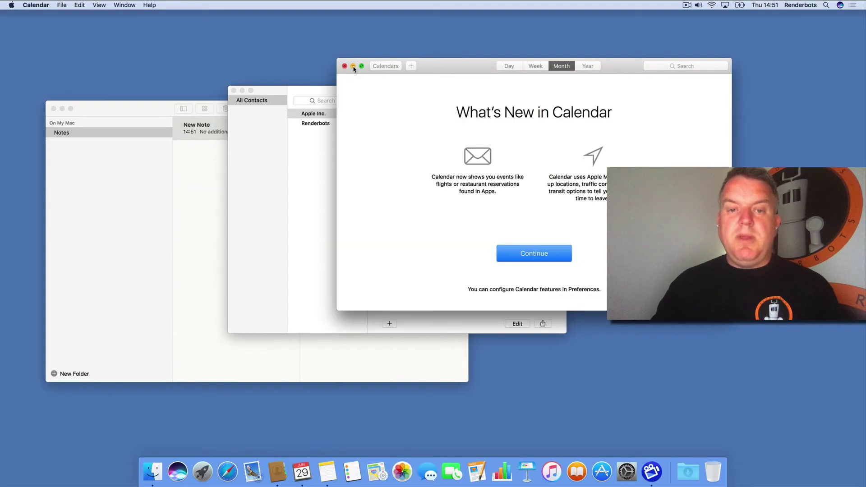
{"action": "left_click", "coordinate": [353, 65]}
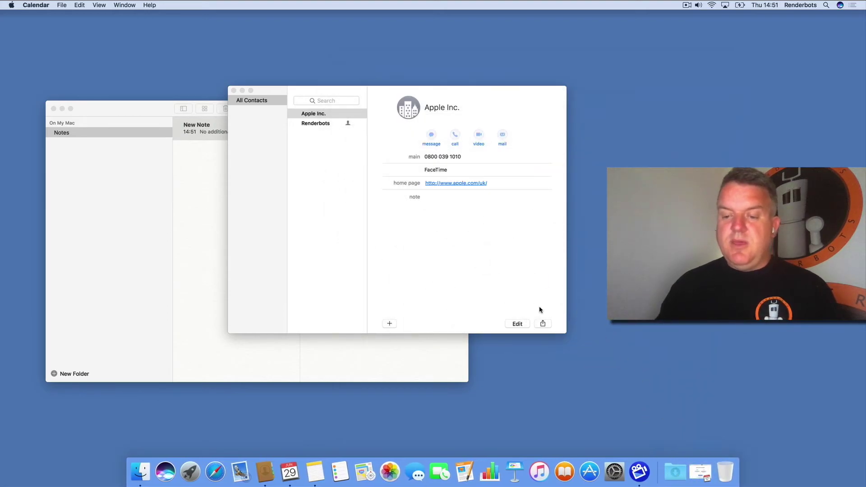
{"action": "left_click", "coordinate": [702, 474]}
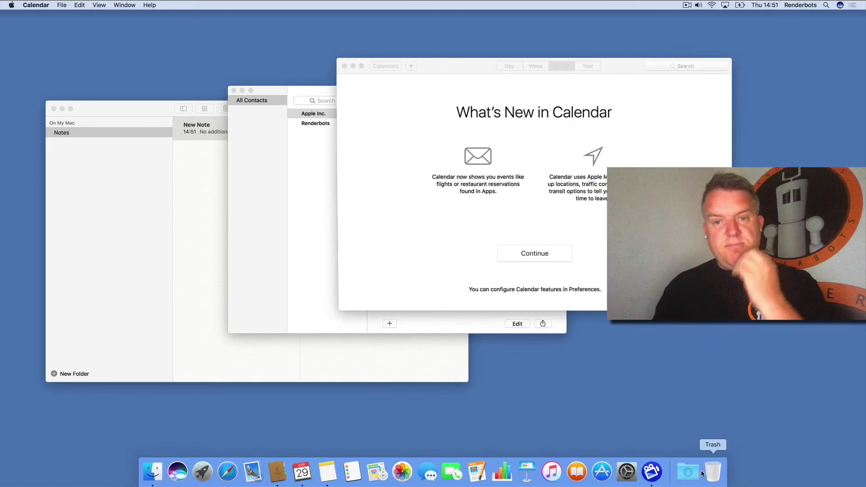
{"action": "left_click", "coordinate": [353, 67]}
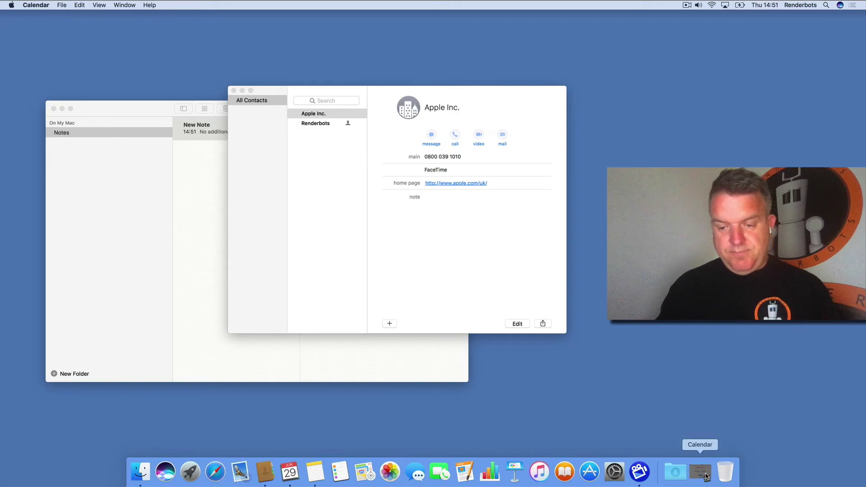
{"action": "left_click", "coordinate": [687, 471]}
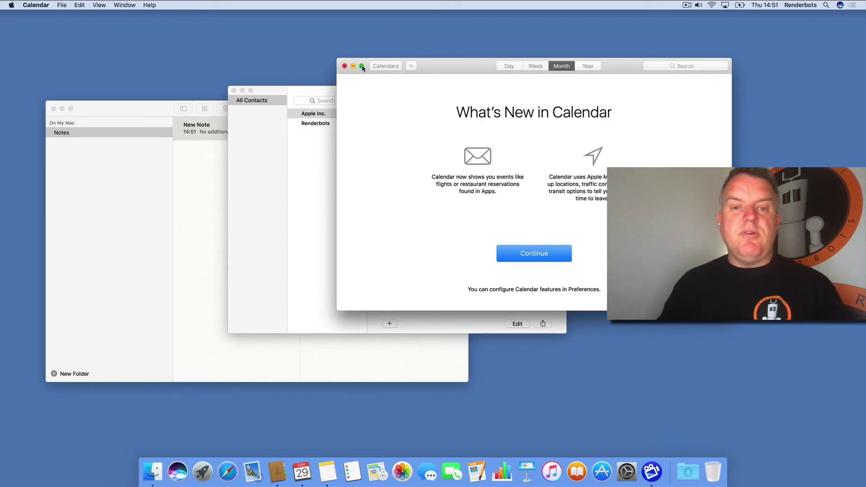
{"action": "left_click", "coordinate": [362, 67]}
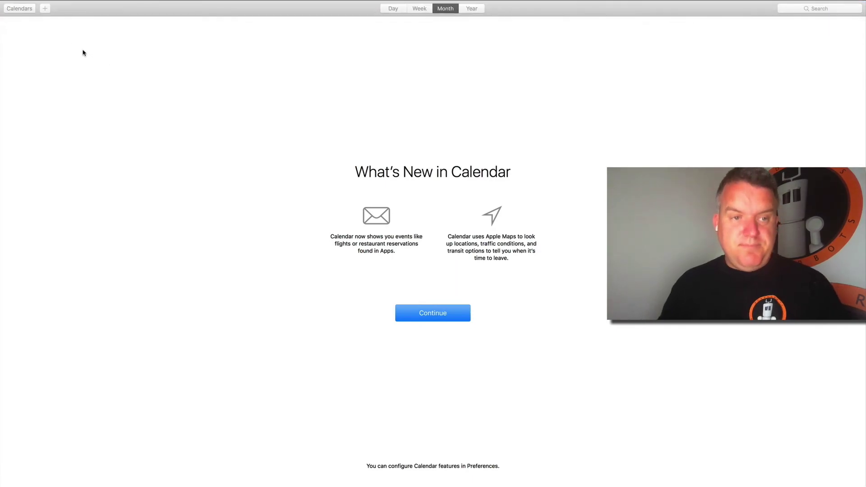
{"action": "left_click", "coordinate": [426, 311]}
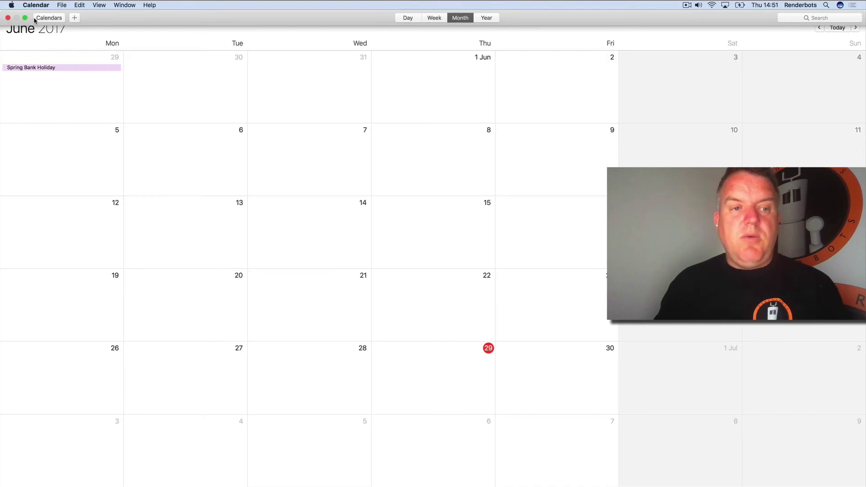
Step: Exit Calendar's full-screen window and quit it from the Calendar menu
{"action": "left_click", "coordinate": [7, 18]}
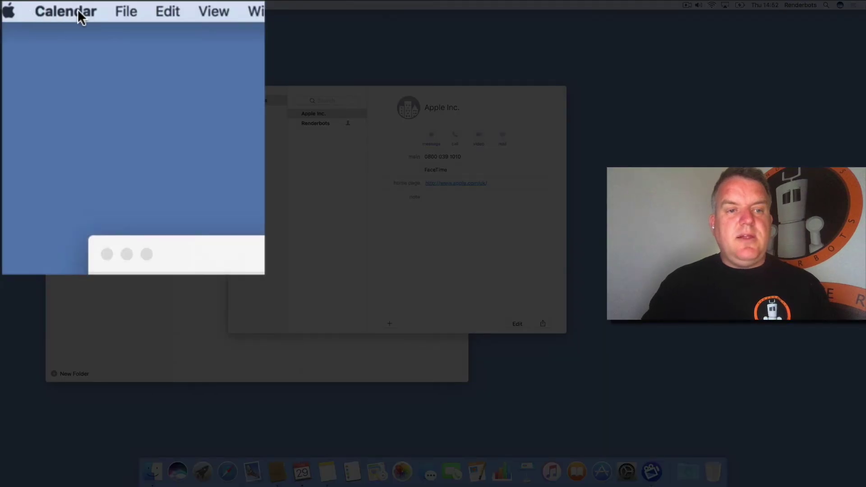
{"action": "left_click", "coordinate": [76, 10]}
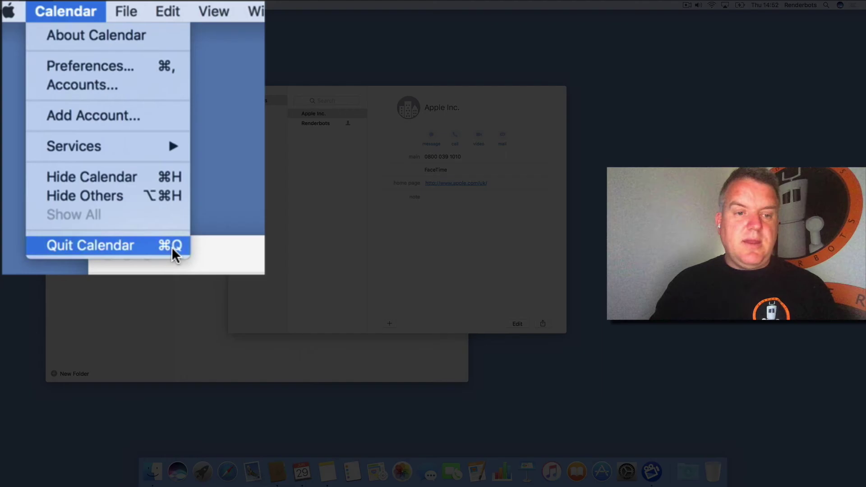
{"action": "left_click", "coordinate": [172, 247]}
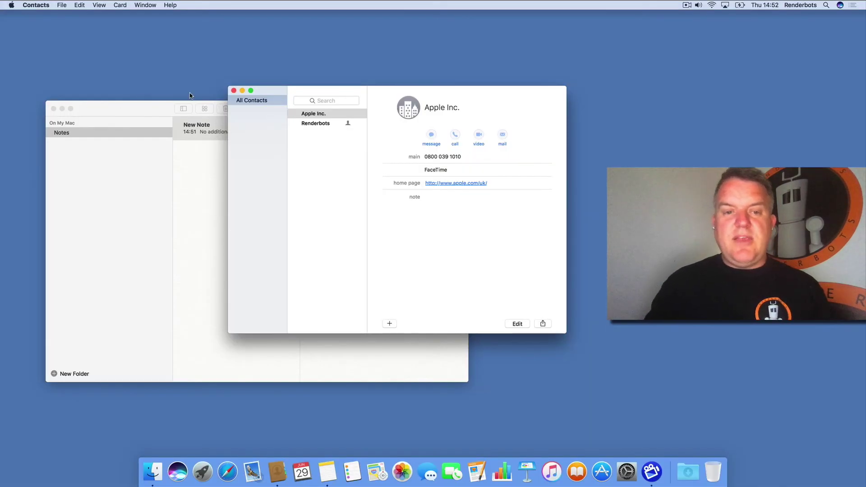
Step: Drag Contacts to the upper right and move the Notes window up into view
{"action": "left_click_drag", "start_coordinate": [256, 95], "coordinate": [526, 66]}
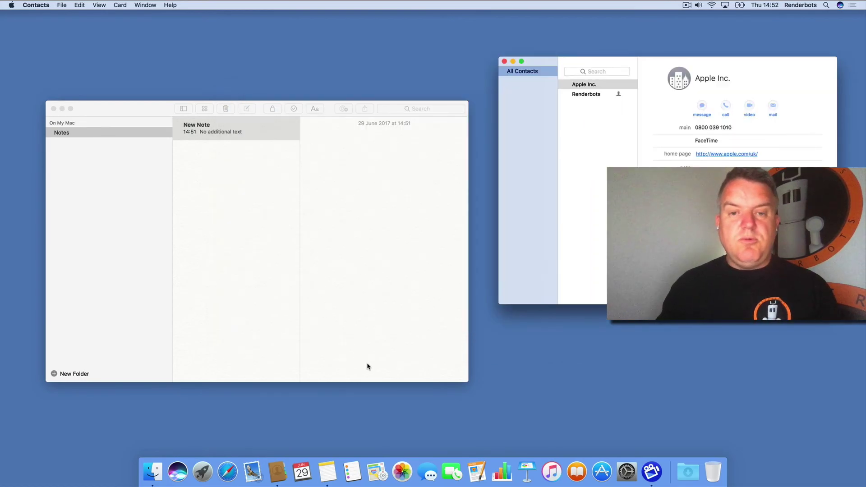
{"action": "left_click_drag", "start_coordinate": [603, 64], "coordinate": [574, 68]}
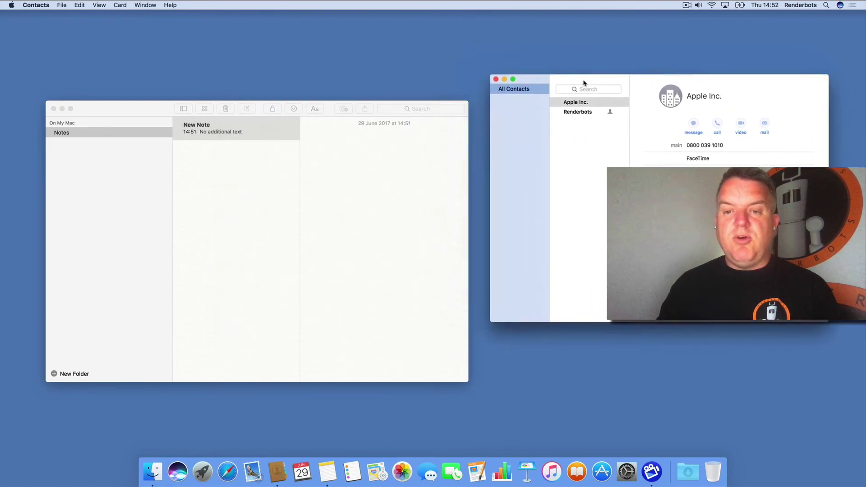
{"action": "left_click_drag", "start_coordinate": [138, 112], "coordinate": [139, 83]}
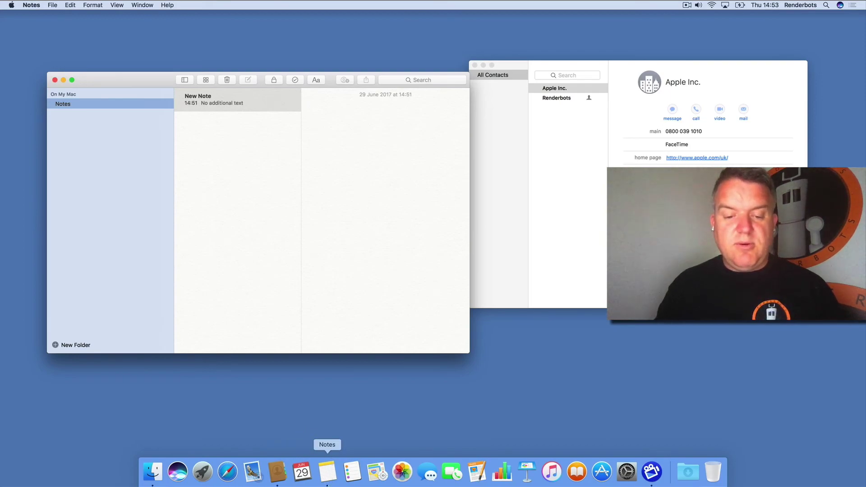
Step: Move the Notes window to the top left and quit Notes
{"action": "left_click_drag", "start_coordinate": [68, 80], "coordinate": [59, 26]}
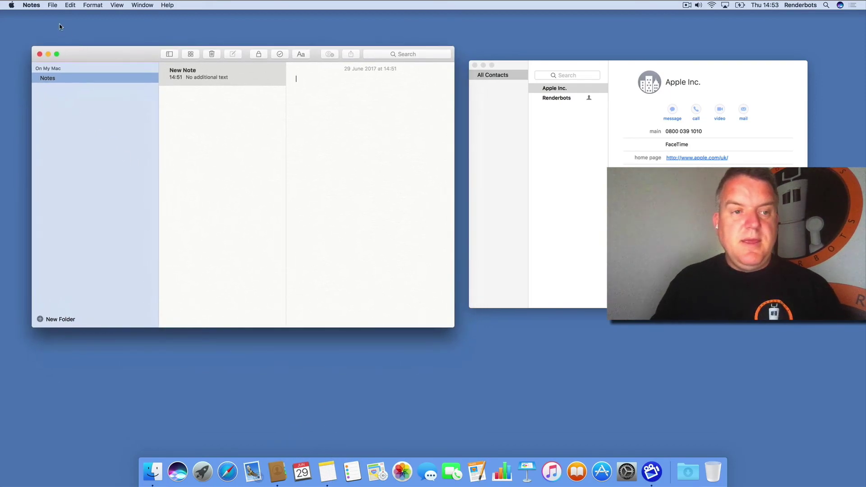
{"action": "left_click", "coordinate": [37, 8]}
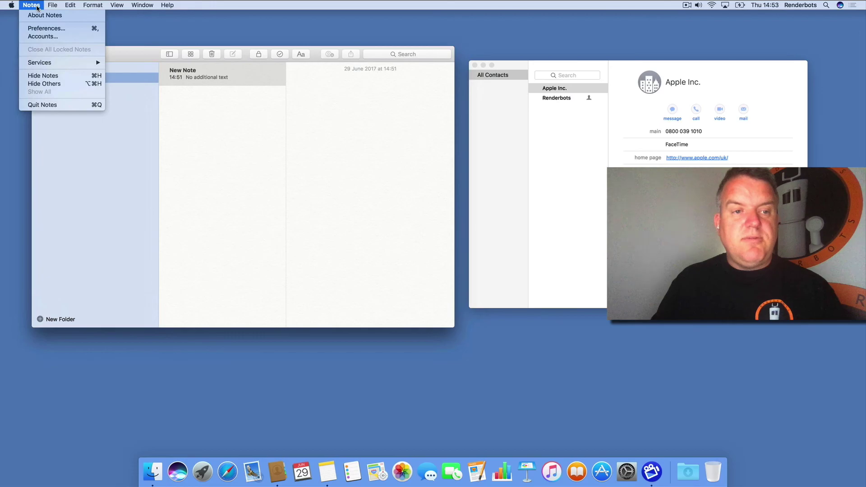
{"action": "left_click", "coordinate": [43, 105]}
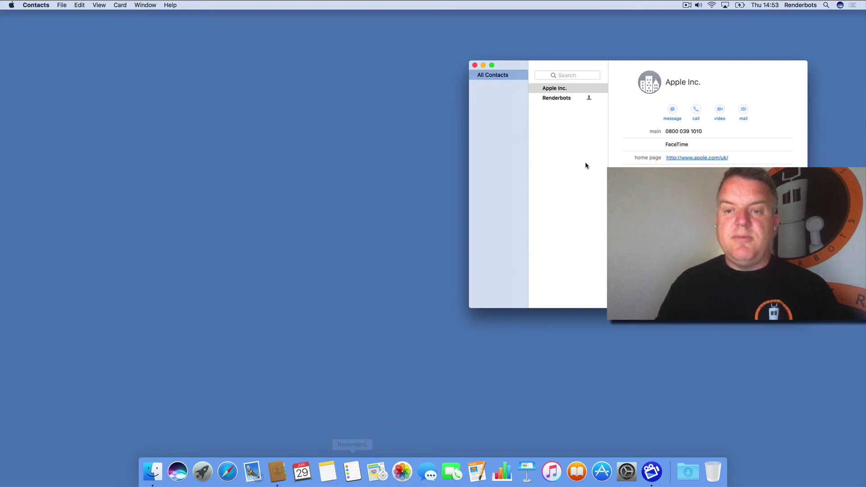
Step: Move Contacts to the screen centre and quit Contacts
{"action": "left_click_drag", "start_coordinate": [588, 66], "coordinate": [409, 81]}
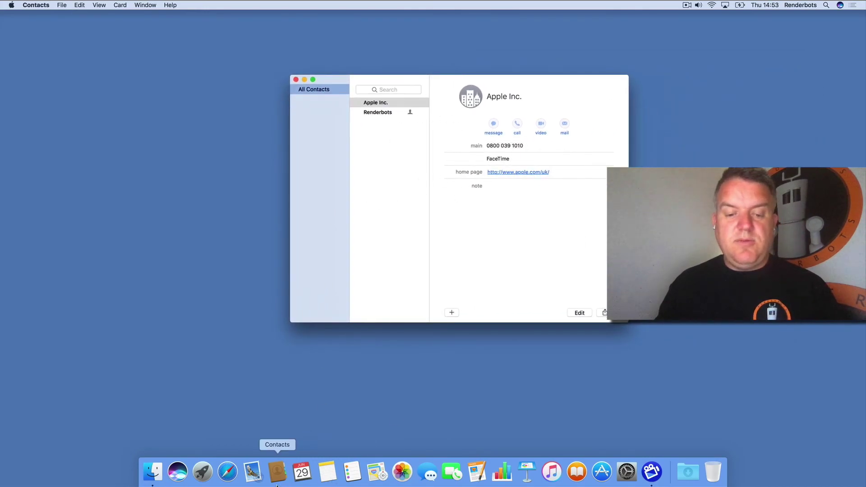
{"action": "left_click", "coordinate": [36, 5]}
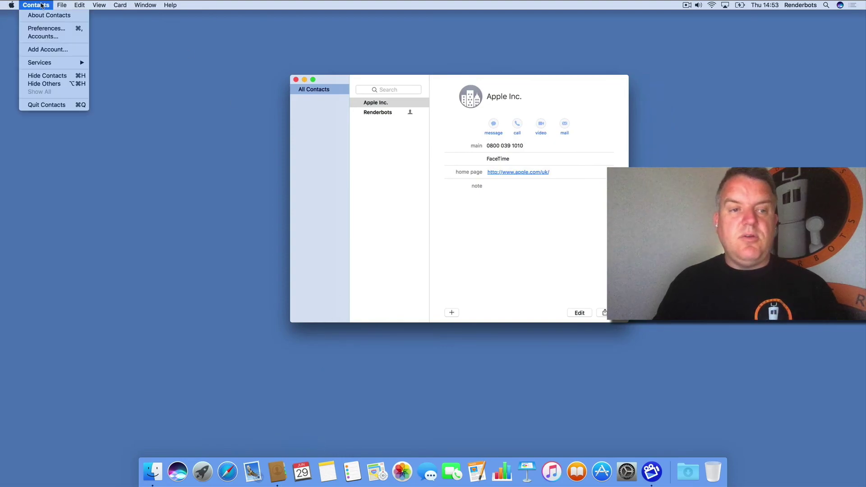
{"action": "left_click", "coordinate": [50, 105]}
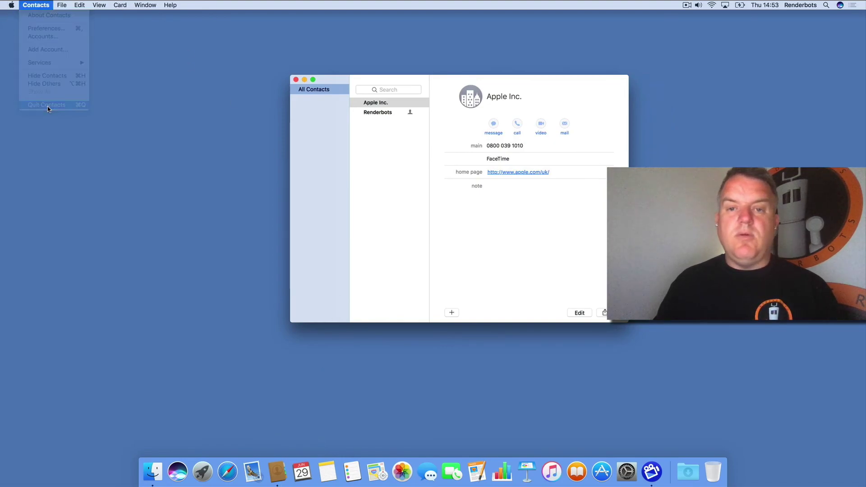